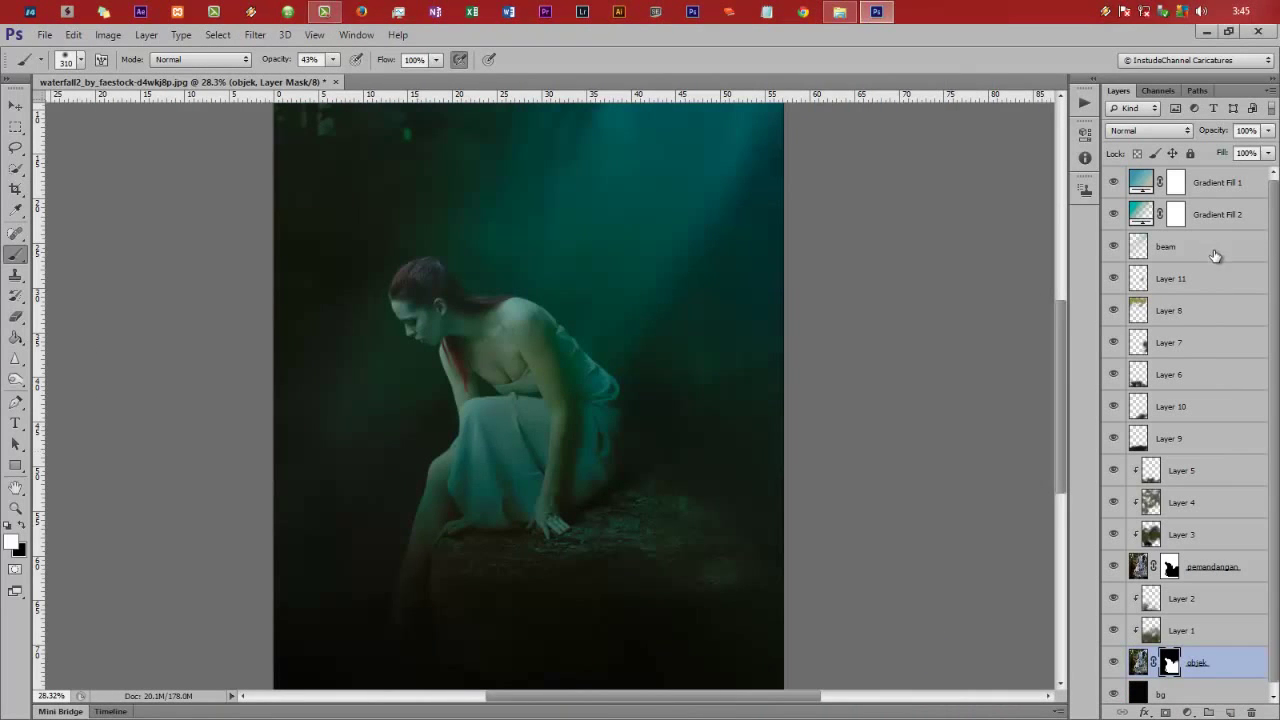
Compare Layer 11's visibility, then set it to Multiply blend at 7% opacity.
click(1209, 281)
click(1114, 283)
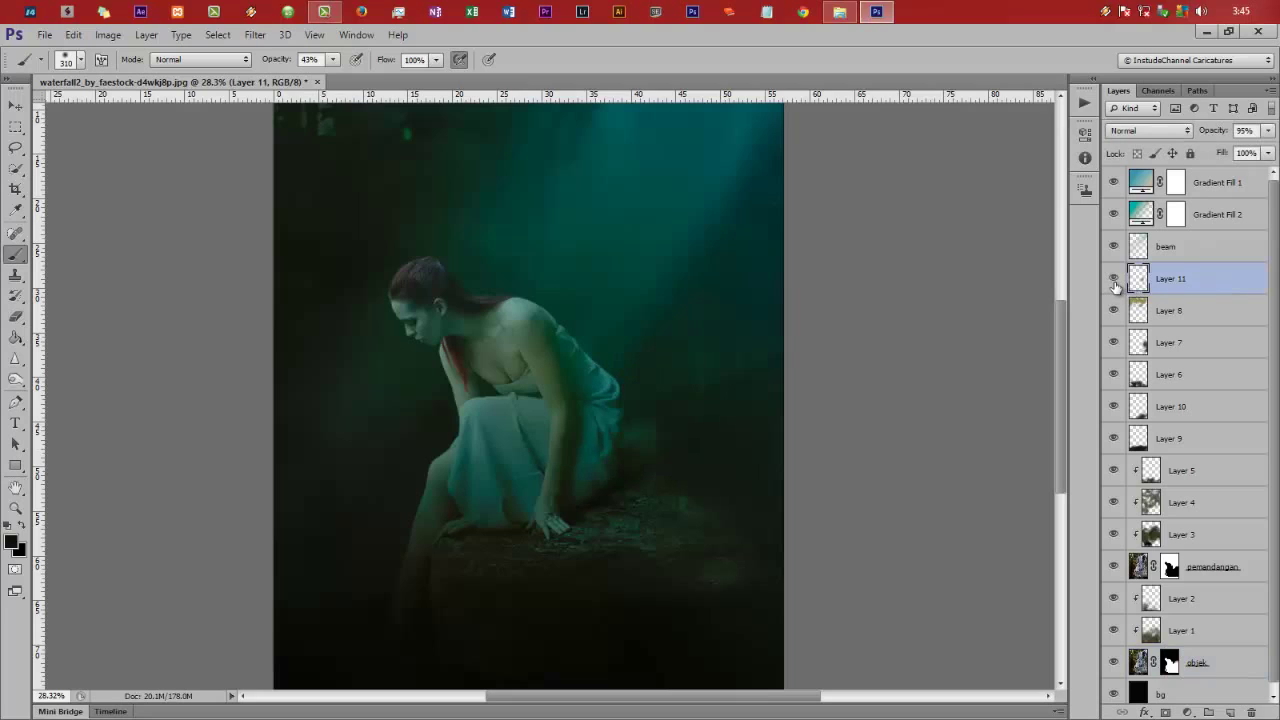
click(1114, 281)
drag(1221, 132, 1206, 130)
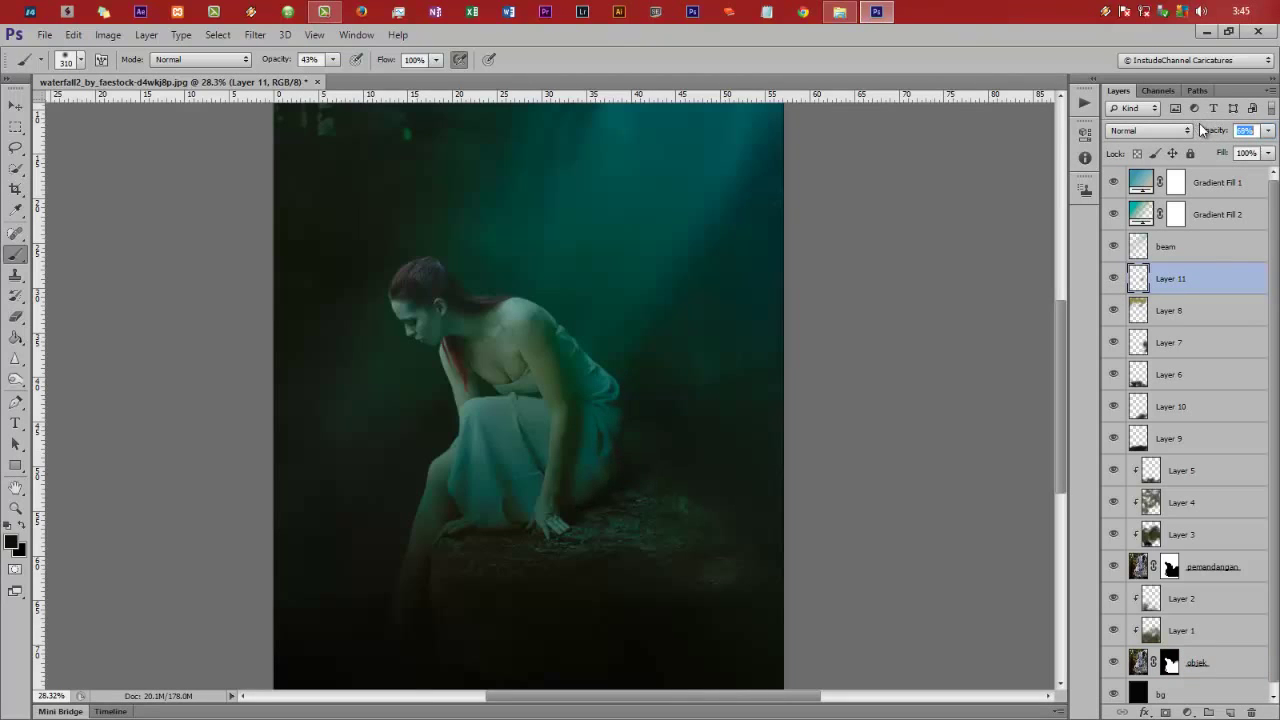
click(1113, 343)
drag(1212, 133, 1206, 132)
click(1160, 131)
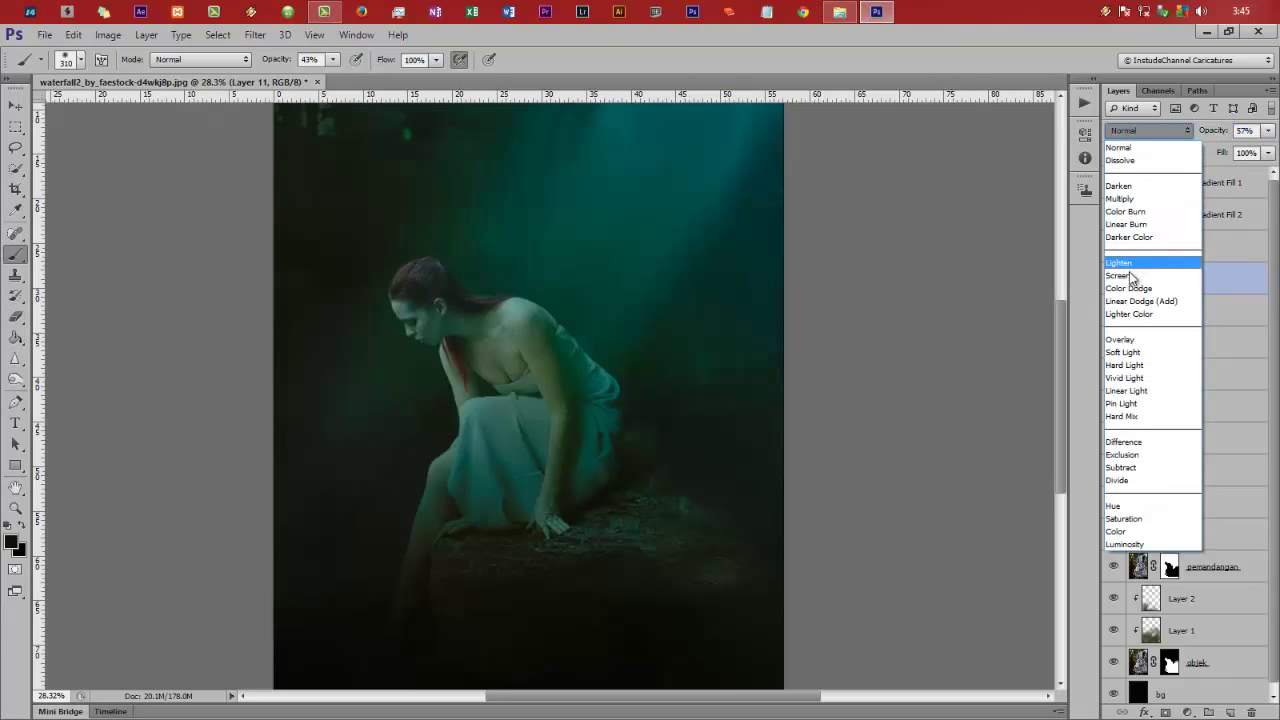
click(1128, 199)
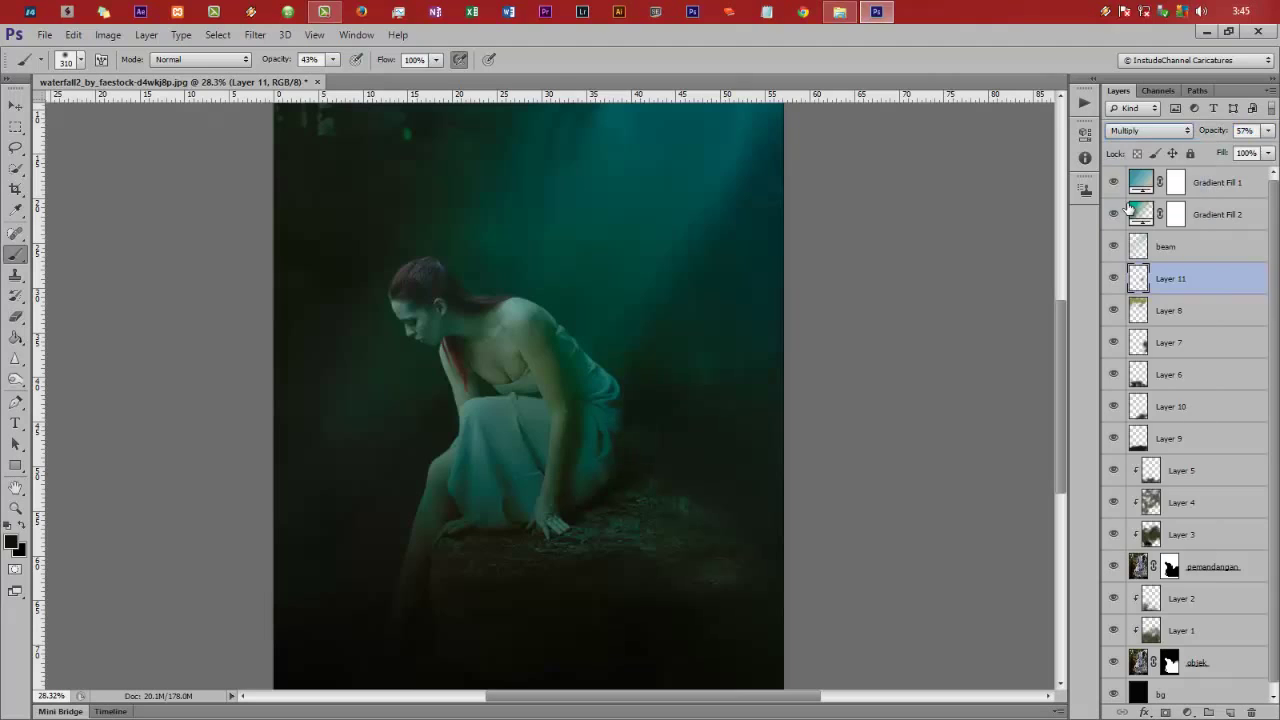
drag(1212, 133, 1179, 146)
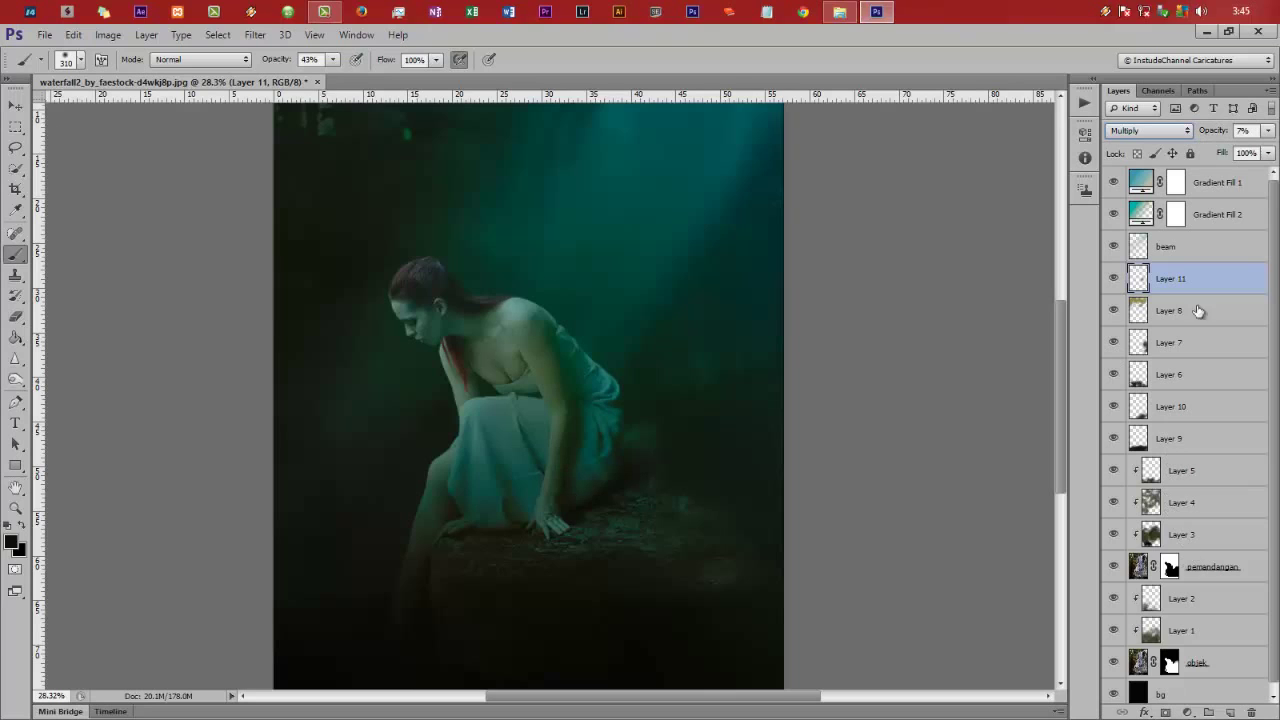
Create a layer named 'burn' in Soft Light mode, filled with 50% neutral gray.
alt+click(1230, 712)
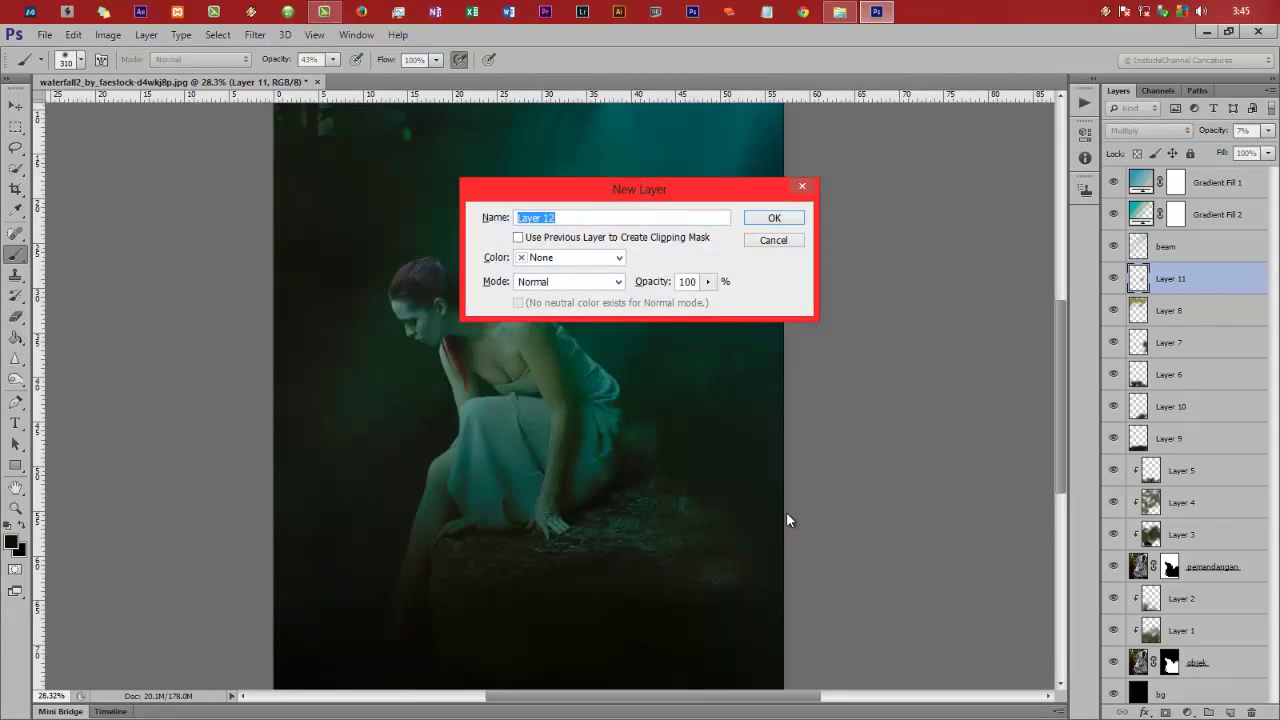
text(burn)
click(562, 283)
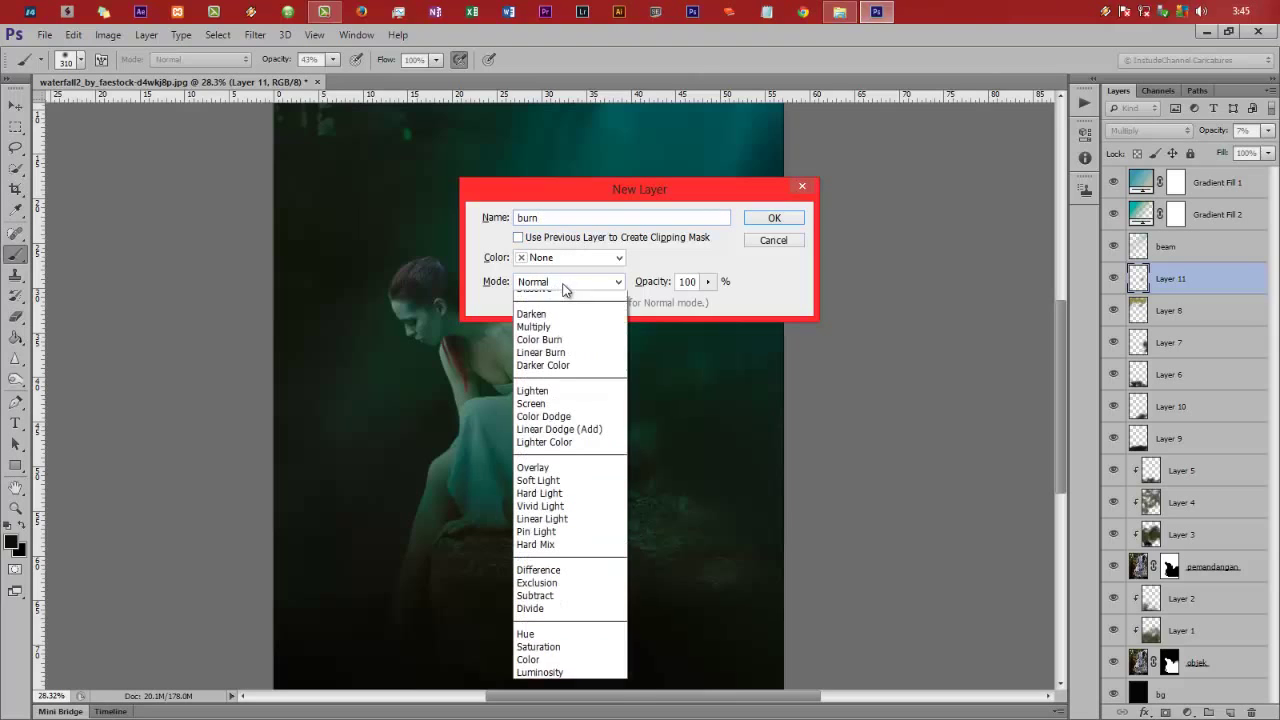
click(540, 503)
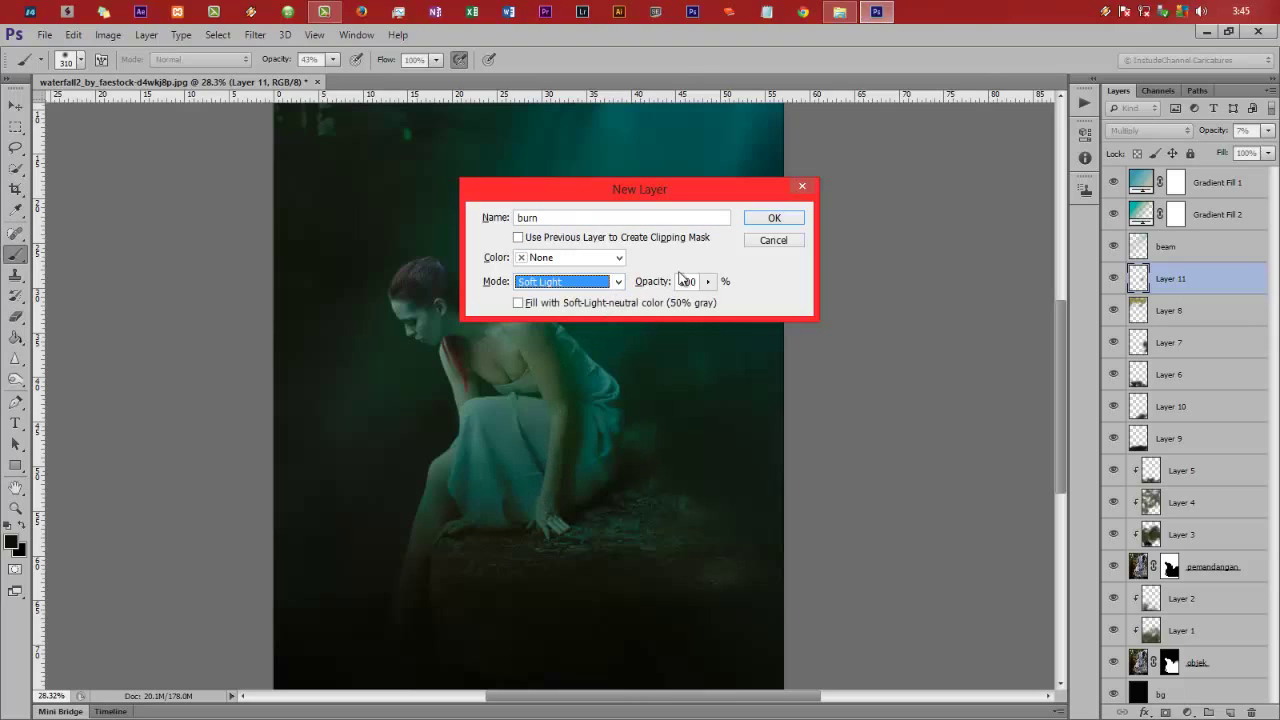
click(640, 303)
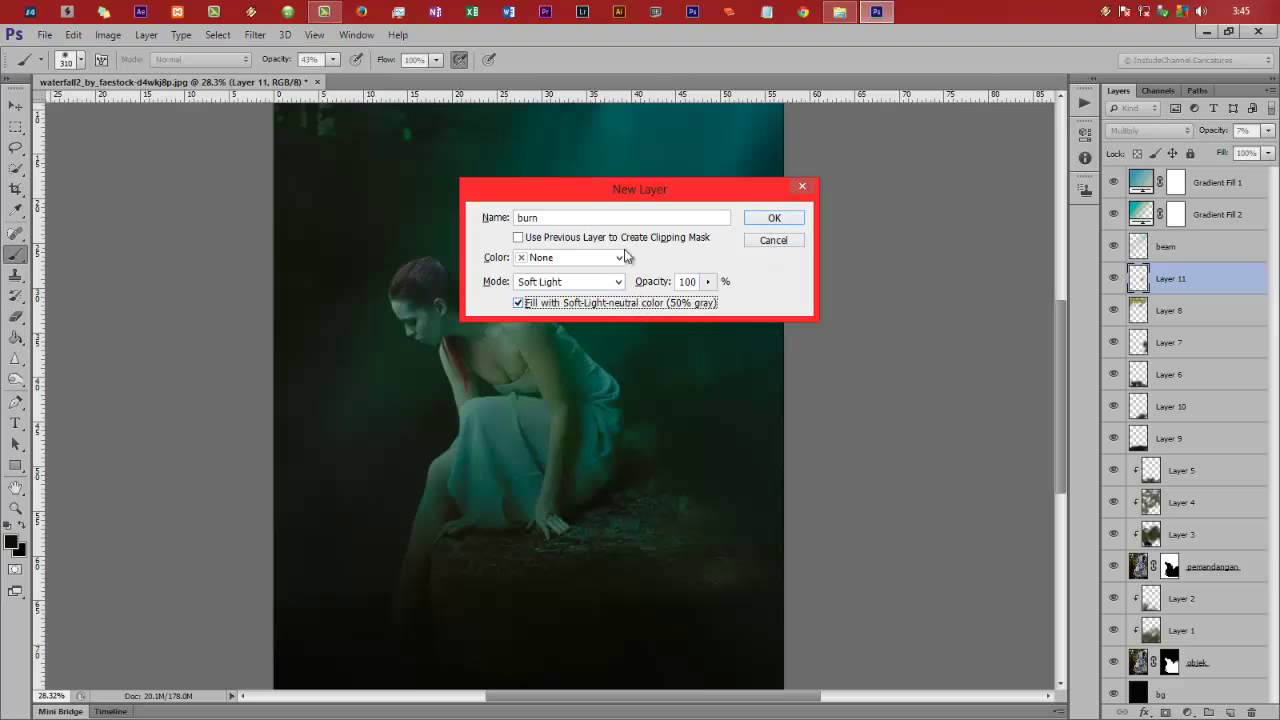
click(774, 218)
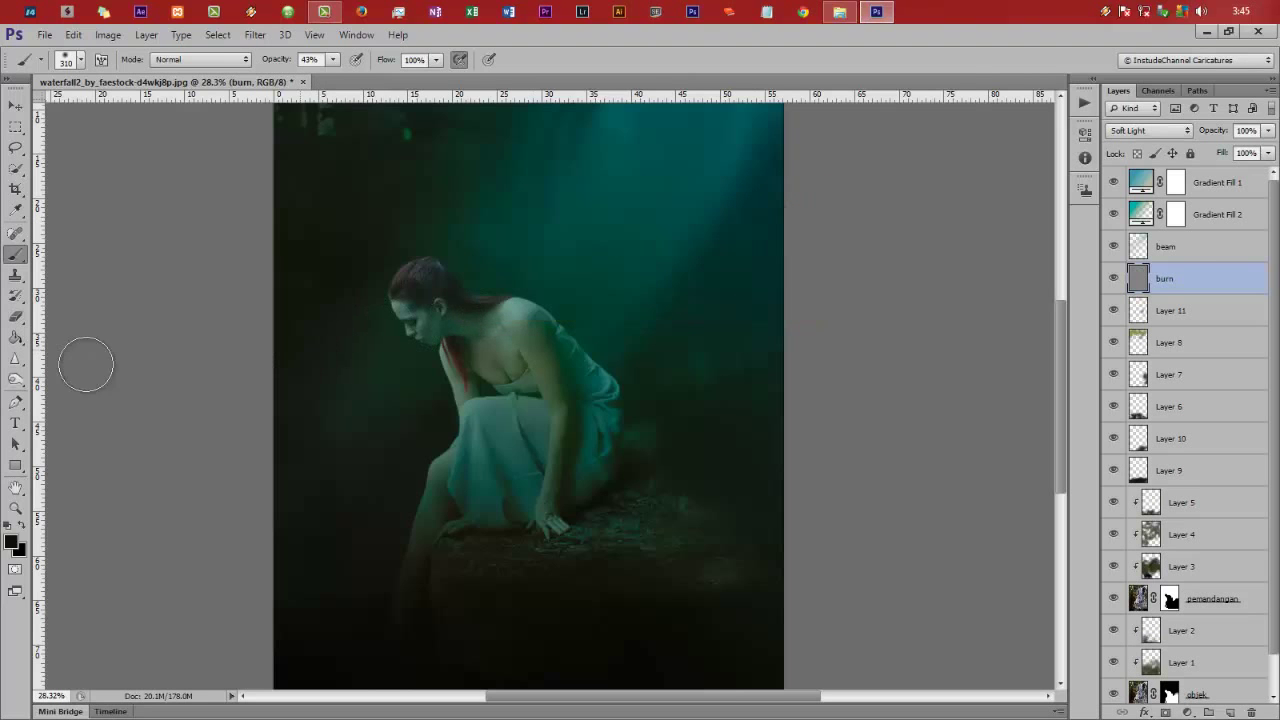
Zoom on the chest and set the Burn Tool to Midtones, 15% exposure, smaller brush.
click(11, 383)
click(75, 392)
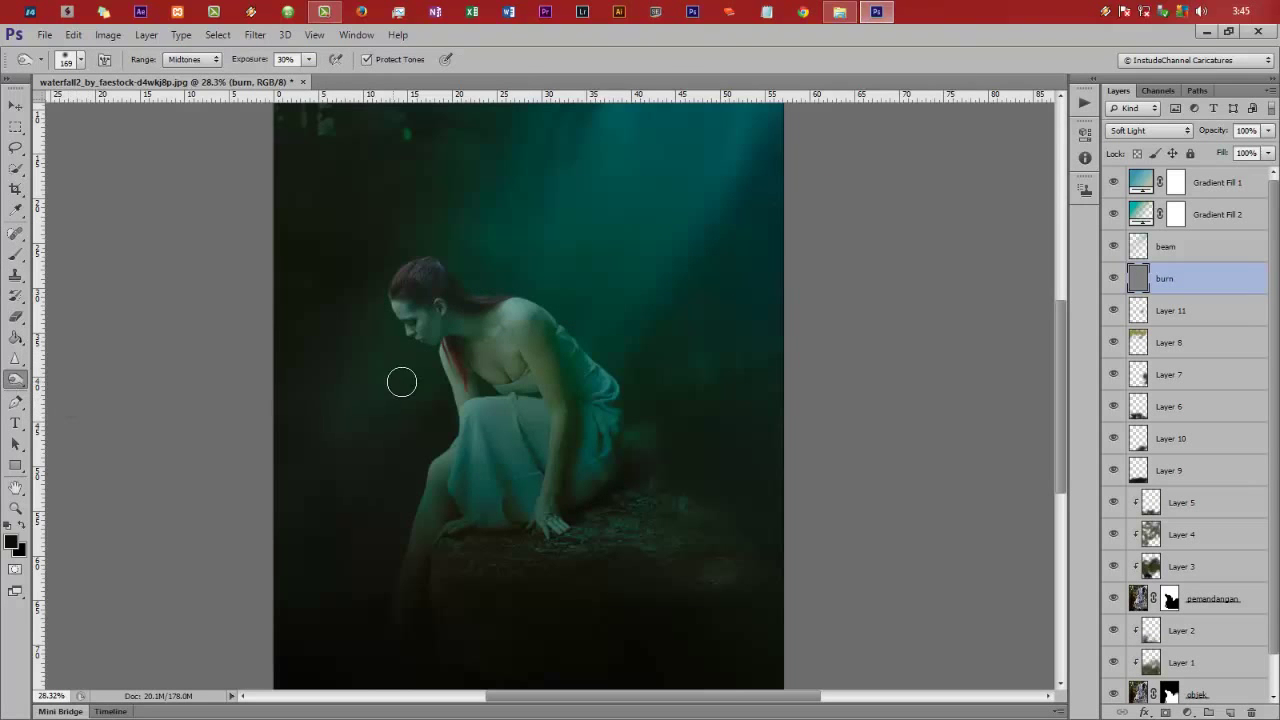
mouse_move(505, 358)
mouse_down()
mouse_move(573, 398)
mouse_move(571, 374)
mouse_up()
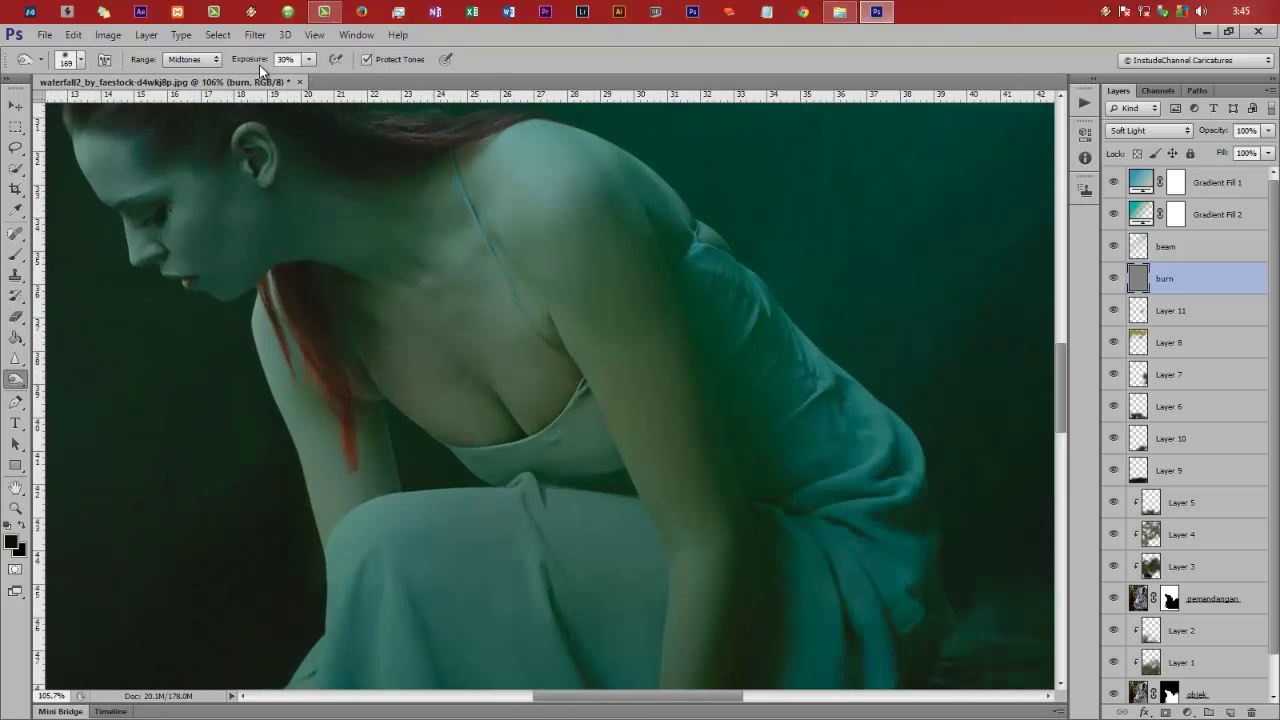
drag(252, 59, 240, 59)
key(Return)
mouse_move(487, 390)
mouse_down()
mouse_move(452, 390)
mouse_move(529, 423)
mouse_move(479, 425)
mouse_up()
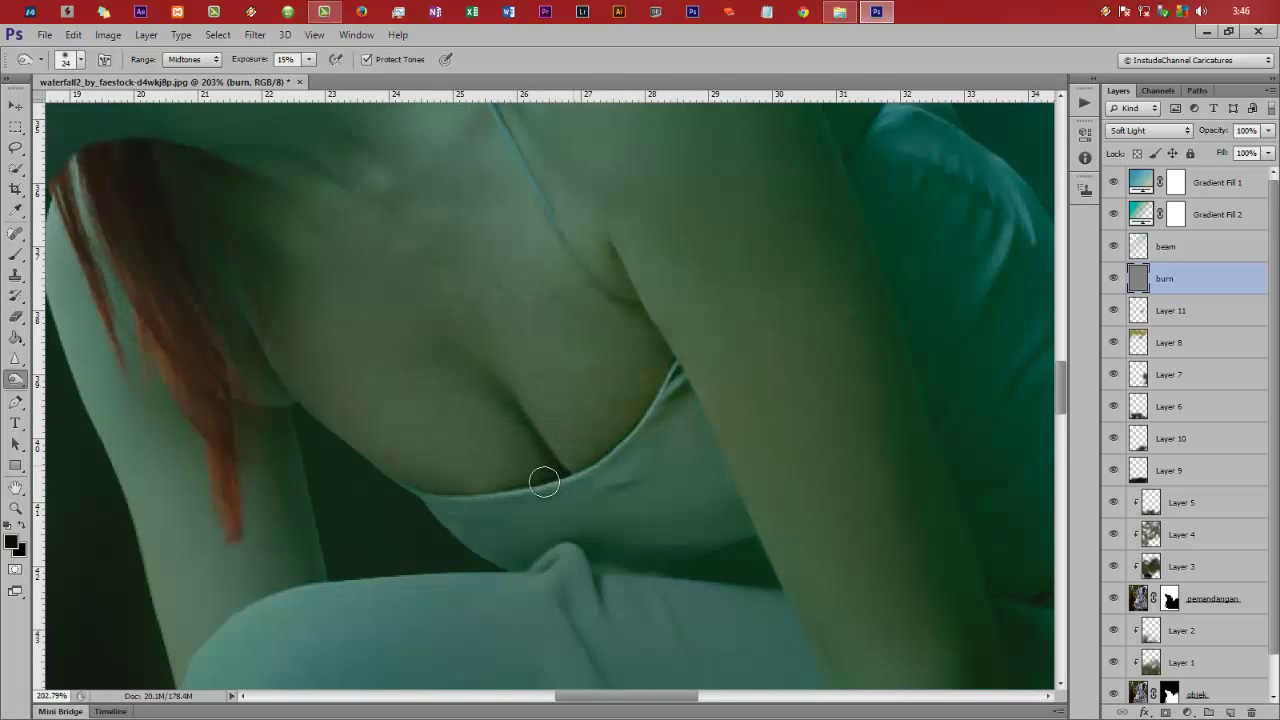
Burn the crease beneath the chest along the dress neckline, refining the brush size.
mouse_move(543, 477)
mouse_down()
mouse_move(649, 409)
mouse_move(645, 359)
mouse_move(686, 403)
mouse_up()
key(bracketright)
key(bracketright)
key(bracketright)
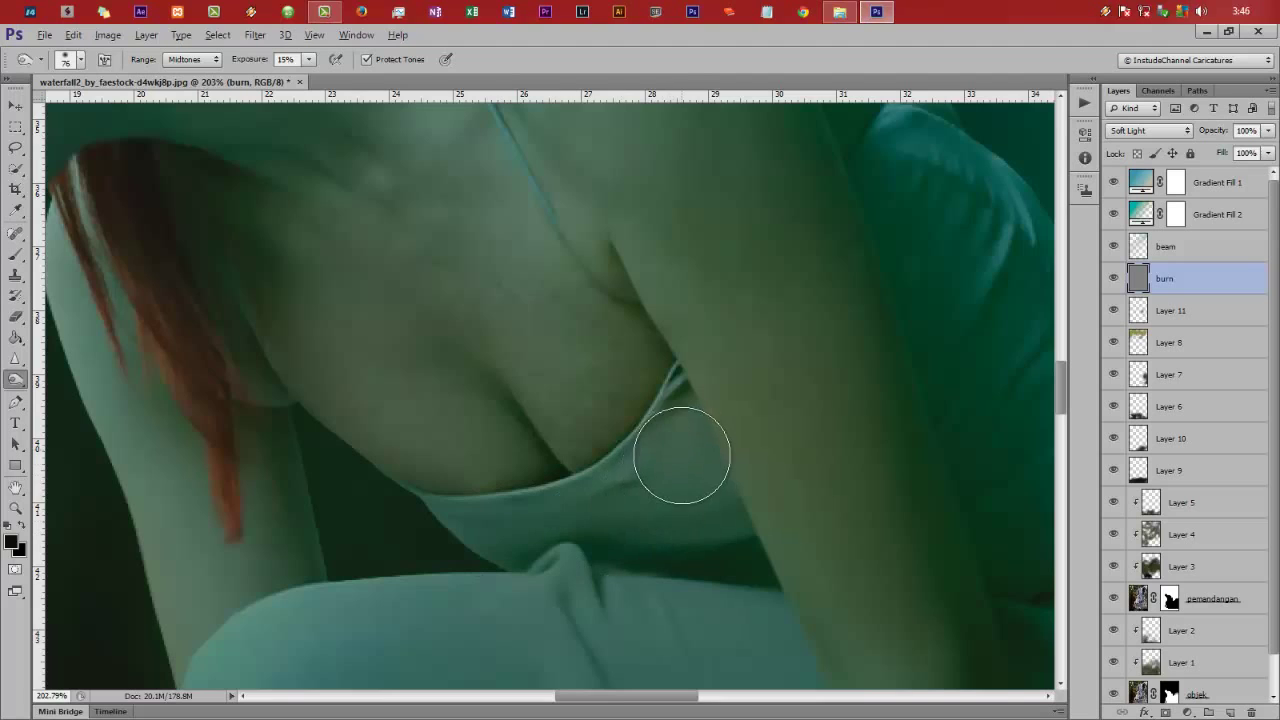
drag(545, 514, 457, 519)
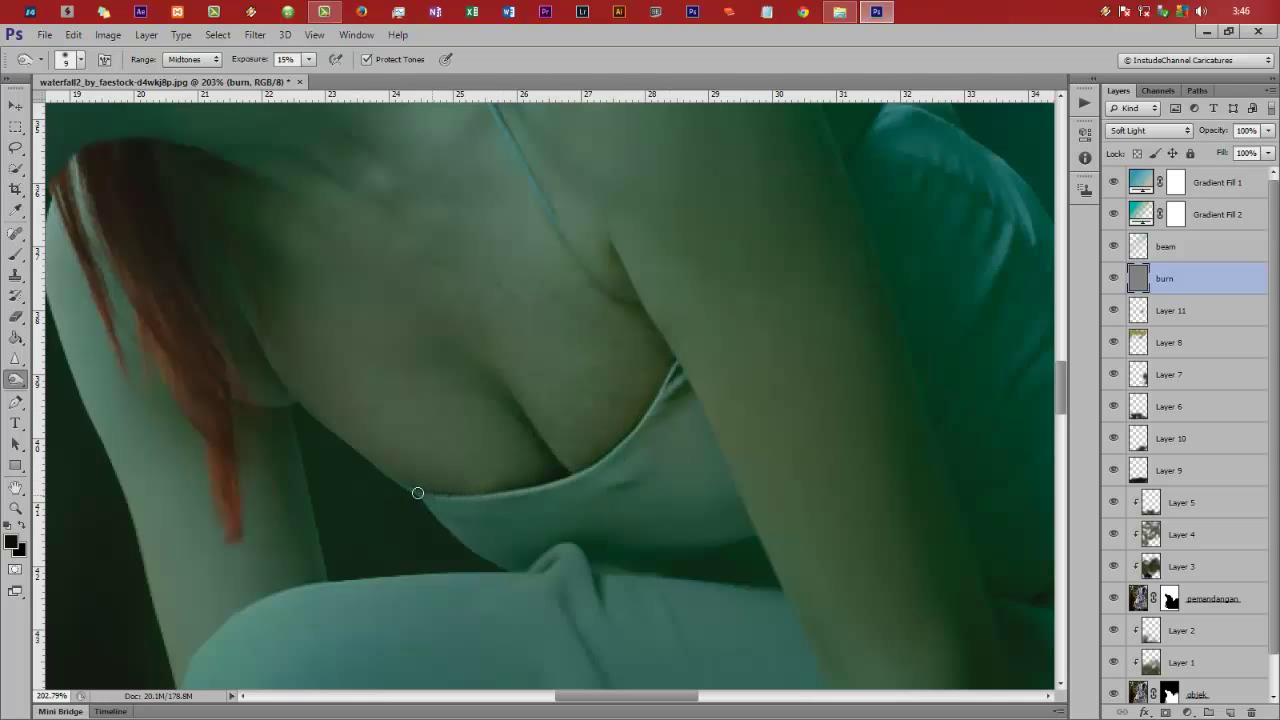
scroll(521, 490, down, 4)
scroll(521, 490, down, 4)
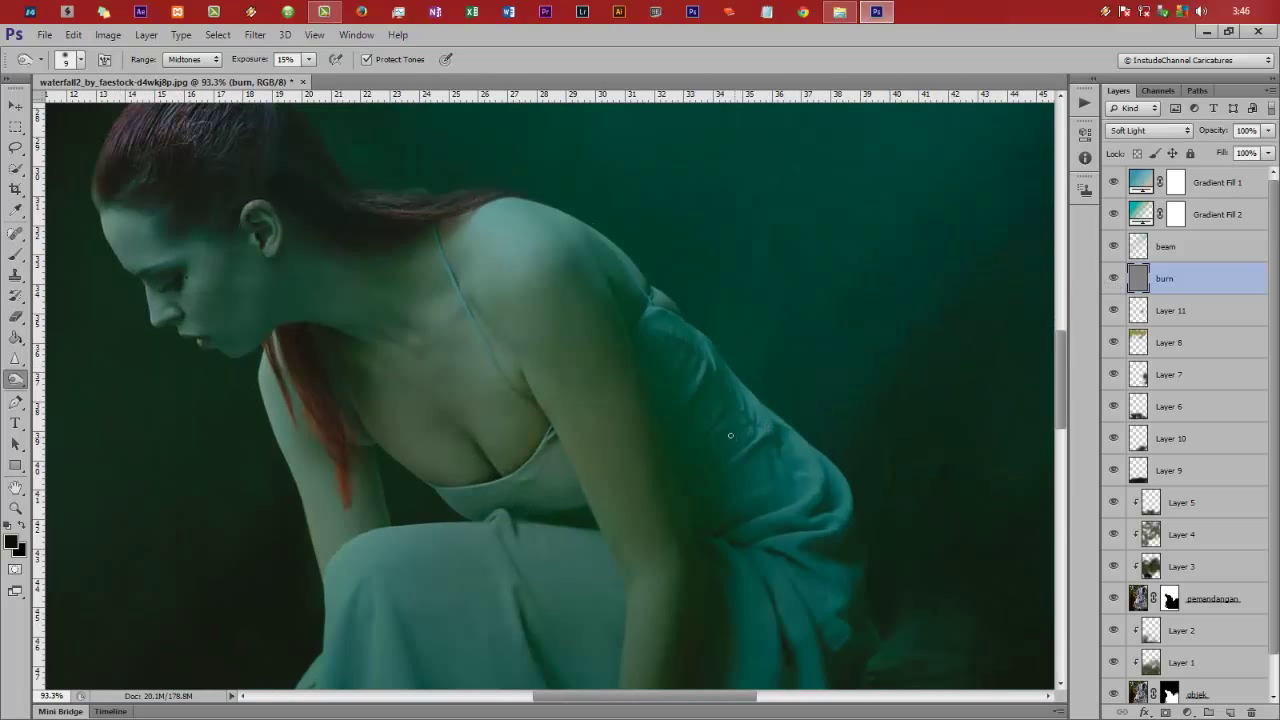
Burn the upper arm and shoulder, then the dress folds at 19% exposure.
scroll(723, 443, up, 1)
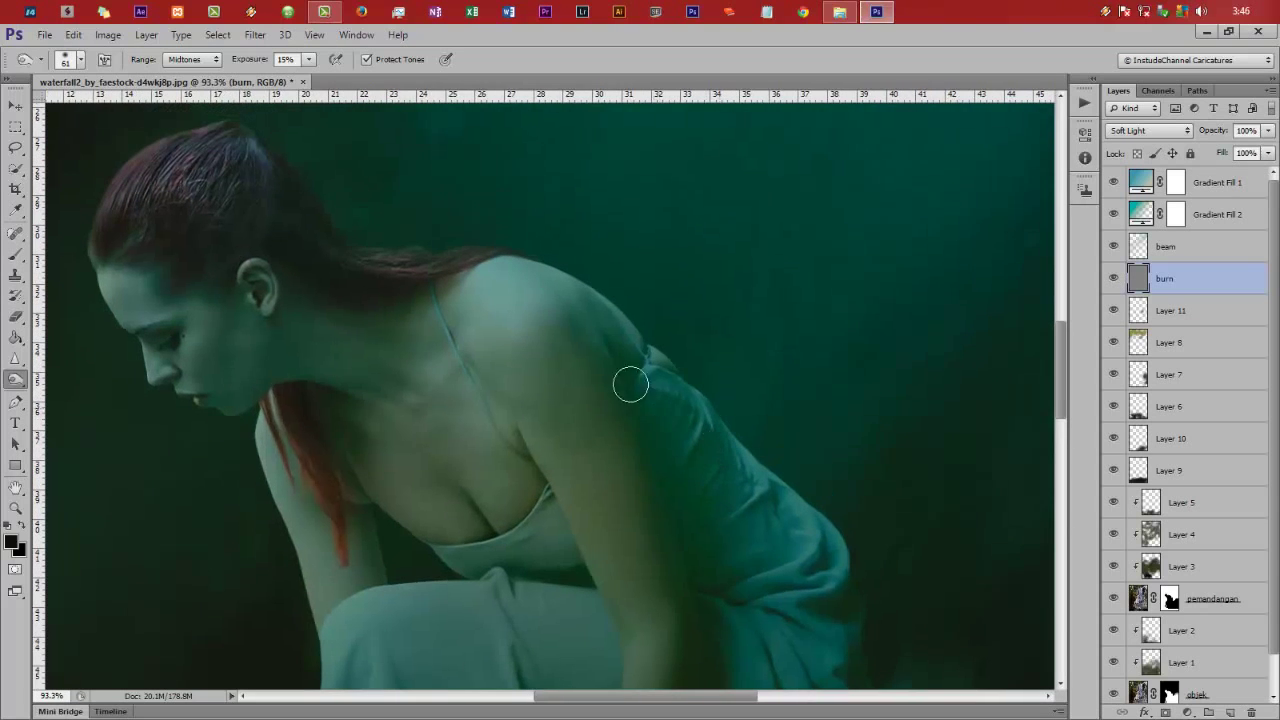
mouse_move(631, 384)
mouse_down()
mouse_move(563, 311)
mouse_move(651, 523)
mouse_move(591, 346)
mouse_move(633, 462)
mouse_move(669, 611)
mouse_move(603, 363)
mouse_move(684, 603)
mouse_move(604, 463)
mouse_move(634, 374)
mouse_move(623, 320)
mouse_move(620, 431)
mouse_move(580, 289)
mouse_move(629, 320)
mouse_move(586, 289)
mouse_up()
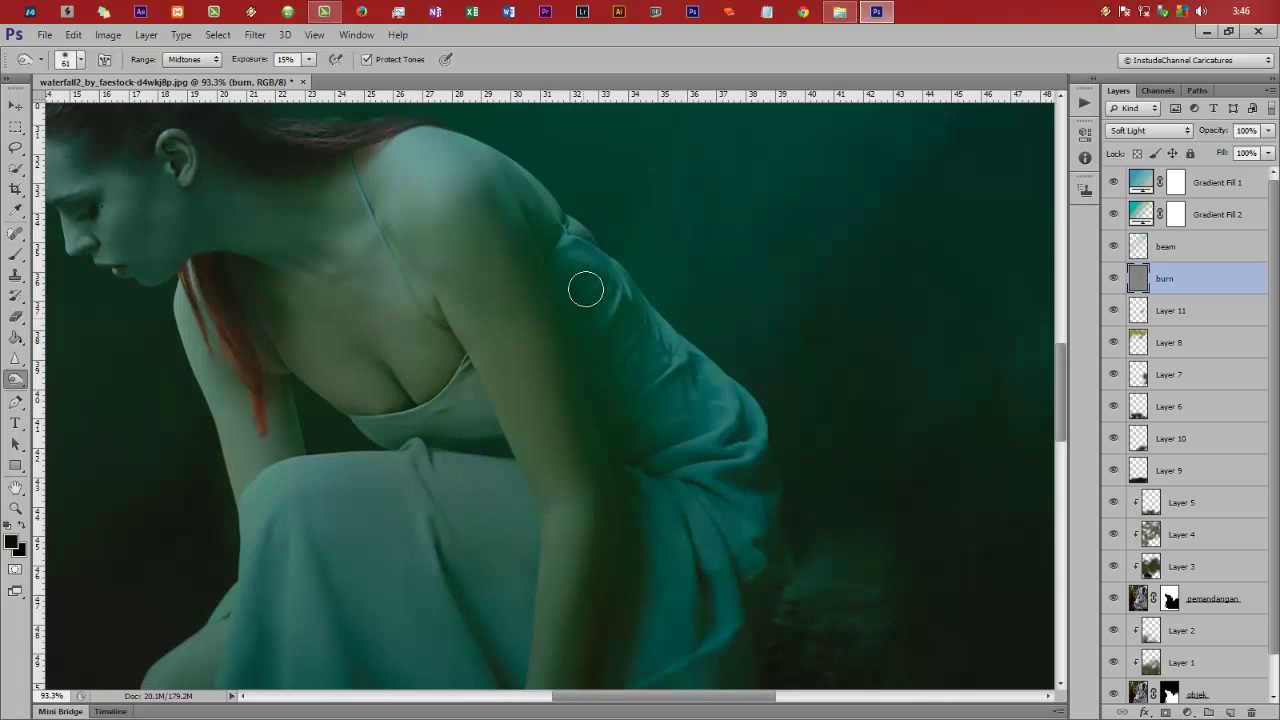
drag(246, 62, 253, 64)
mouse_move(737, 491)
mouse_down()
mouse_move(766, 477)
mouse_move(766, 543)
mouse_move(743, 450)
mouse_up()
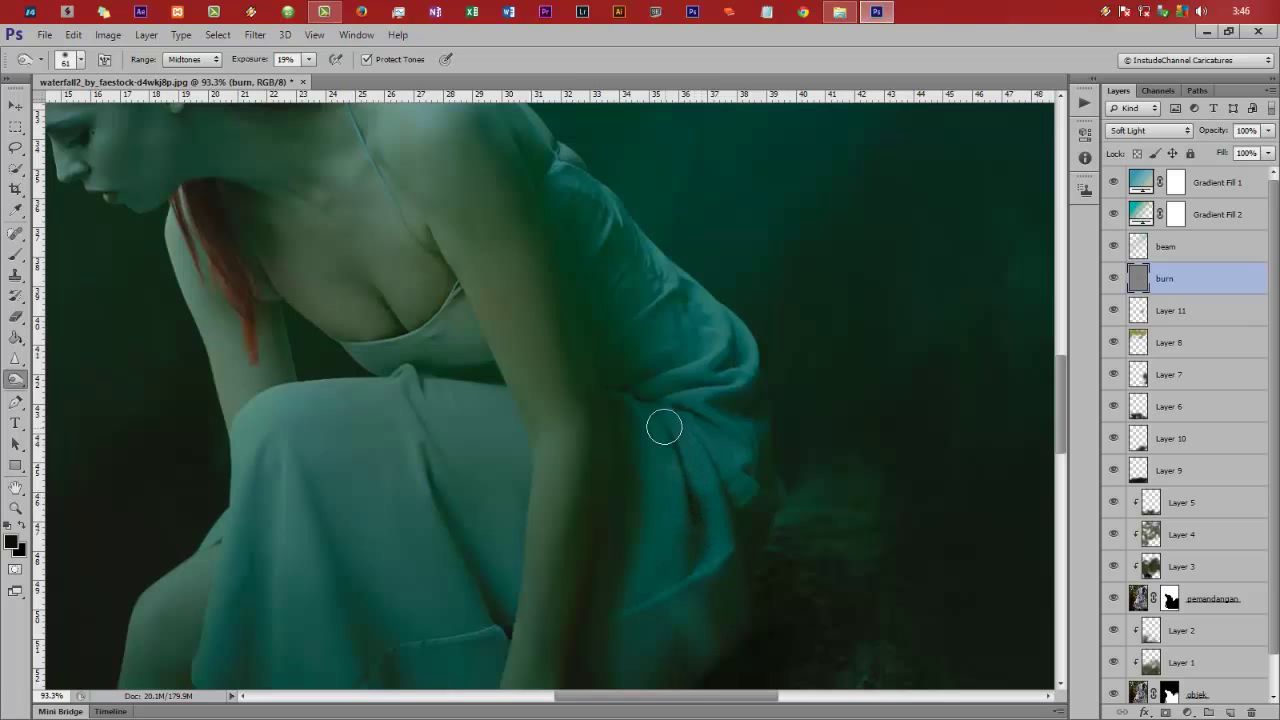
drag(623, 531, 634, 443)
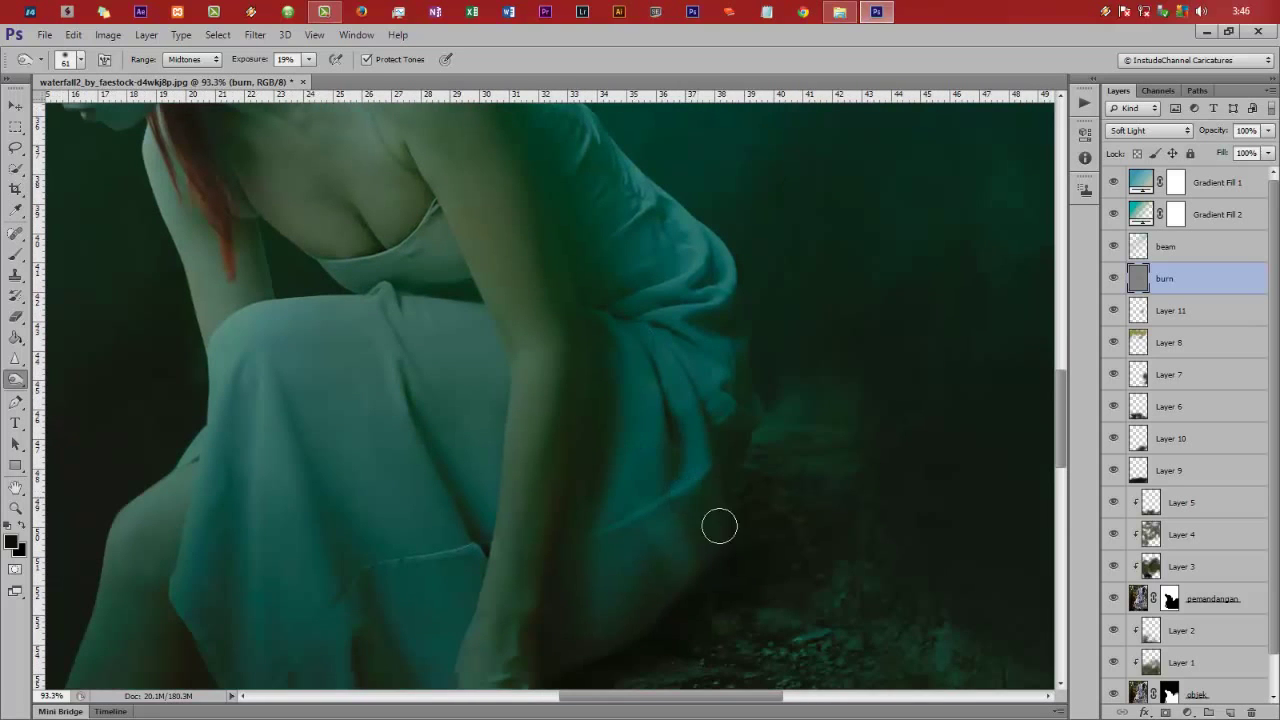
mouse_move(719, 526)
mouse_down()
mouse_move(614, 628)
mouse_move(587, 573)
mouse_move(651, 406)
mouse_move(657, 349)
mouse_move(693, 465)
mouse_move(657, 343)
mouse_move(691, 443)
mouse_move(709, 386)
mouse_up()
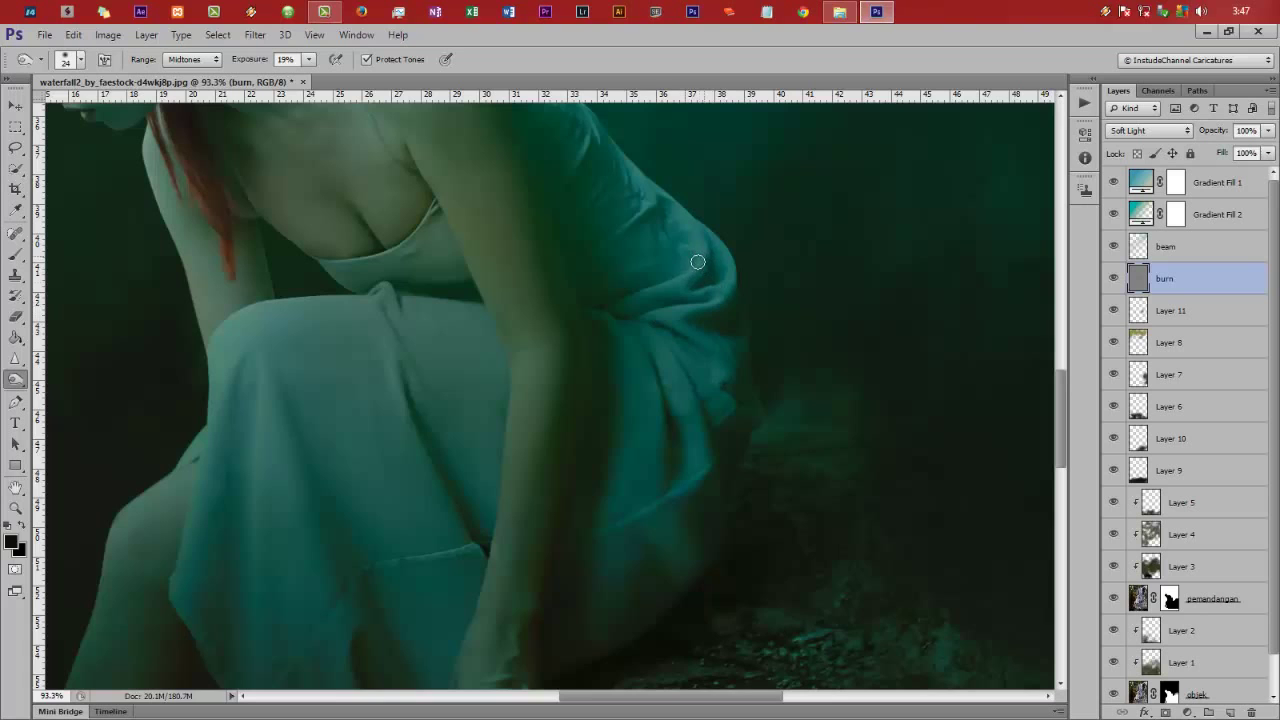
scroll(678, 272, up, 2)
Zoom in, shrink the burn brush, and darken the edge of the sleeve.
scroll(731, 306, up, 2)
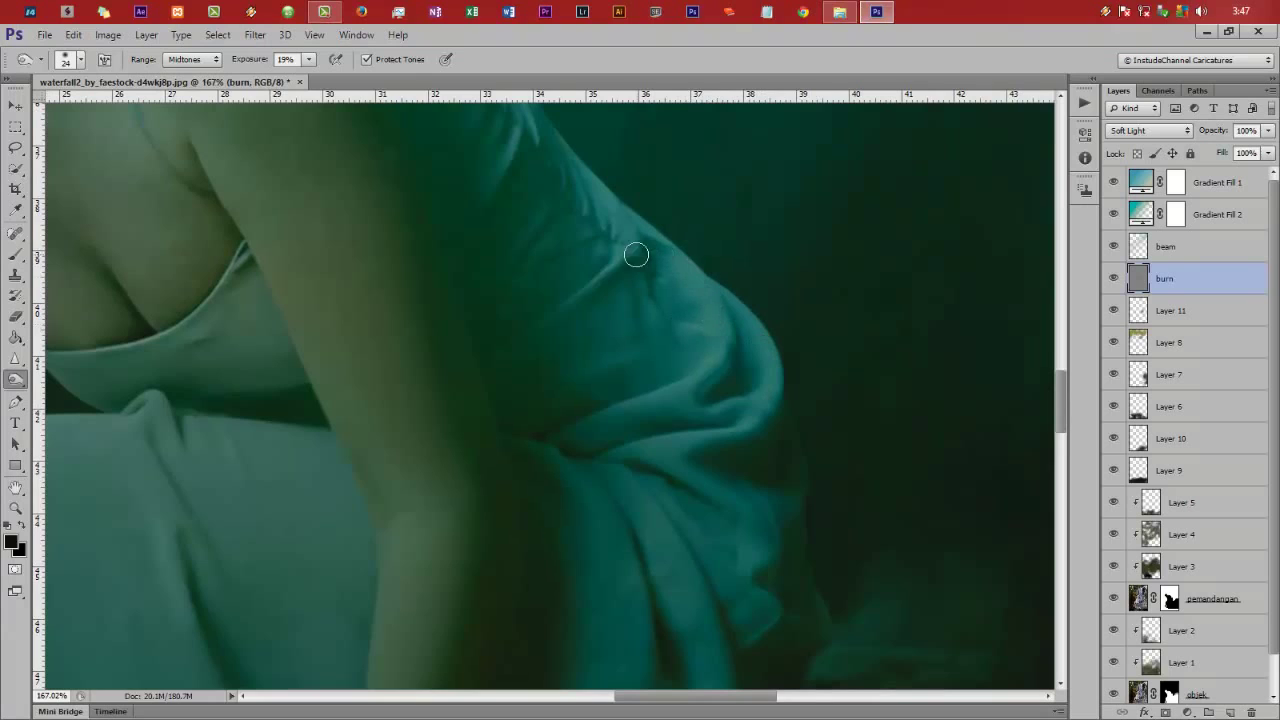
drag(596, 306, 584, 286)
scroll(600, 277, up, 2)
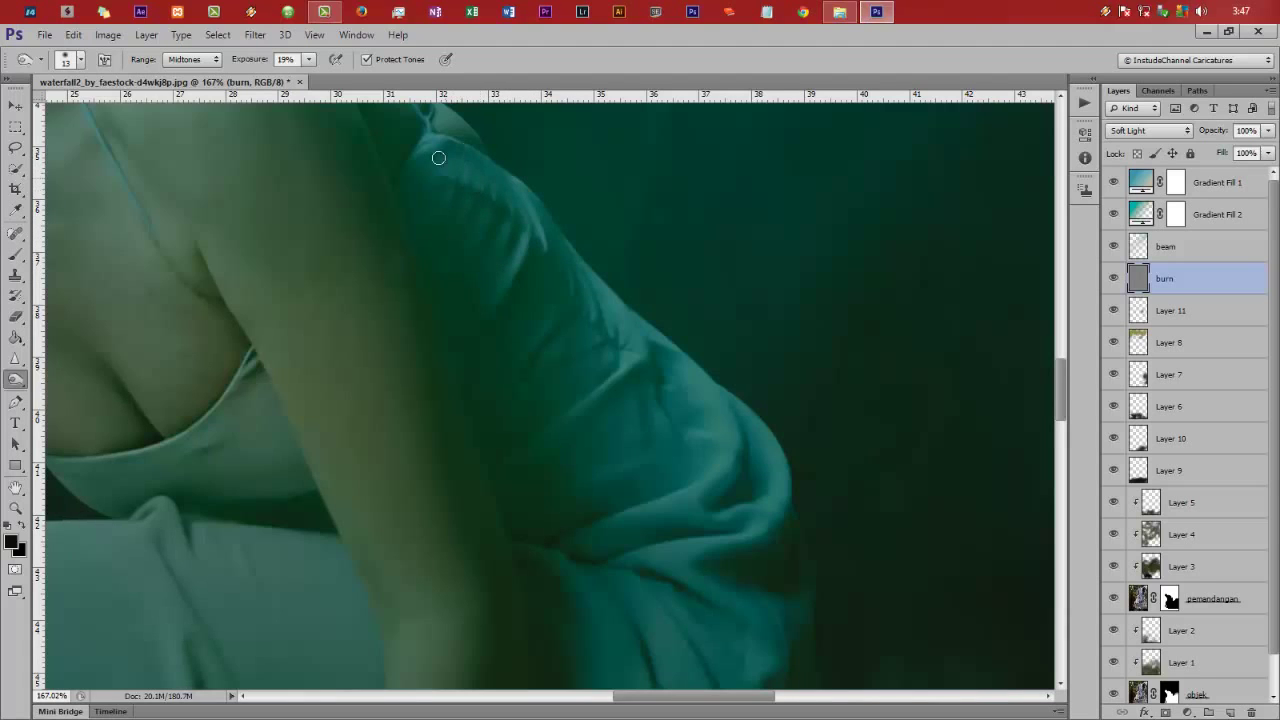
drag(490, 172, 542, 282)
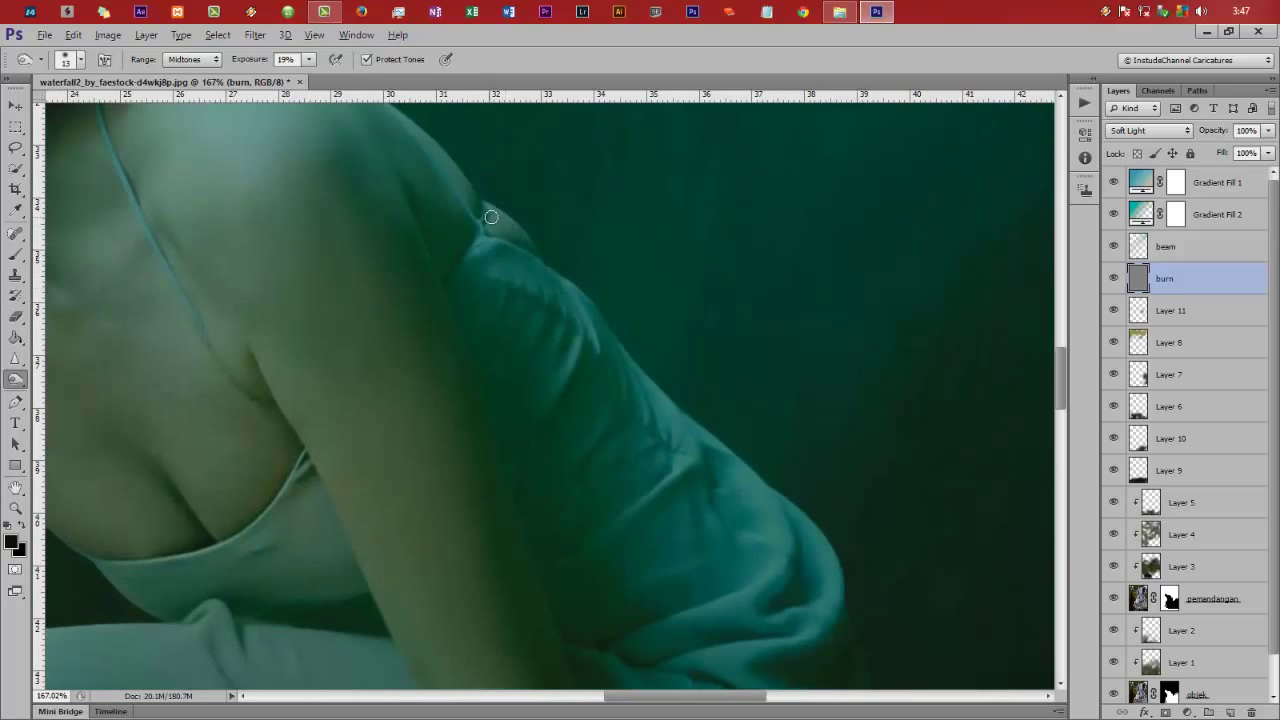
drag(488, 220, 560, 256)
Darken the outer edge of the shoulder, then resize the burn brush smaller.
drag(520, 214, 571, 323)
drag(467, 228, 520, 305)
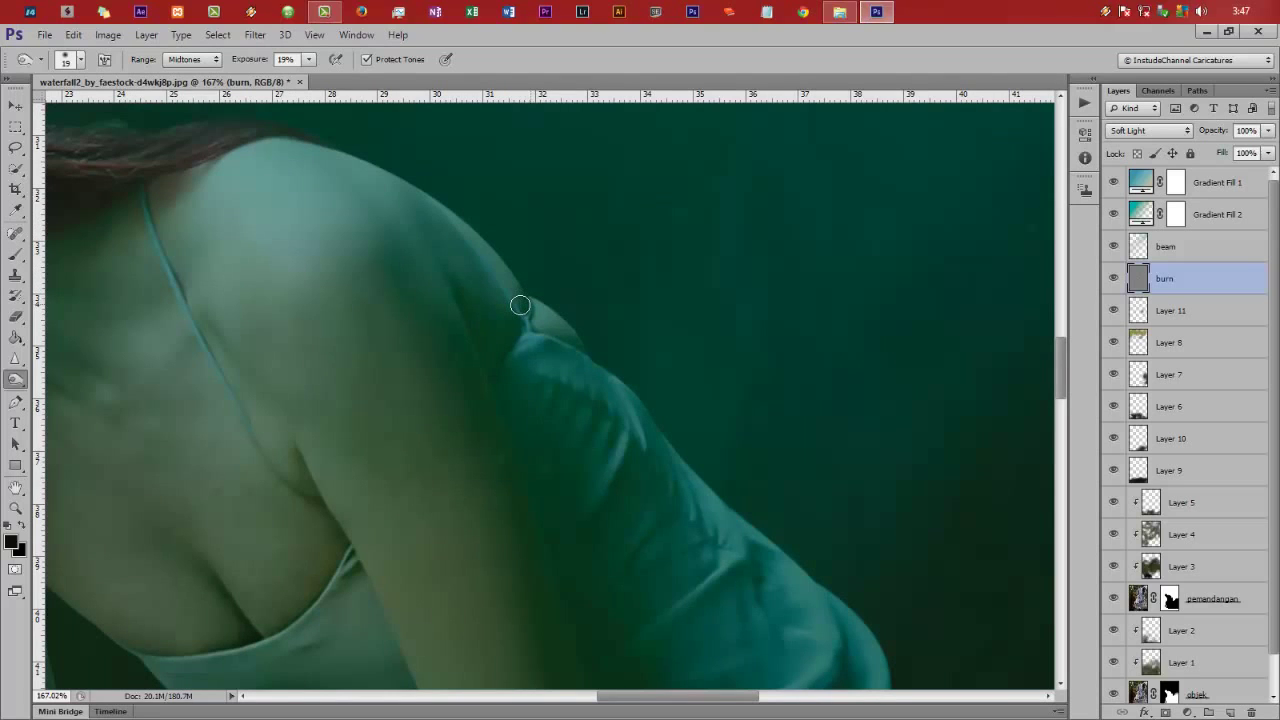
key(bracketright)
key(bracketright)
key(bracketright)
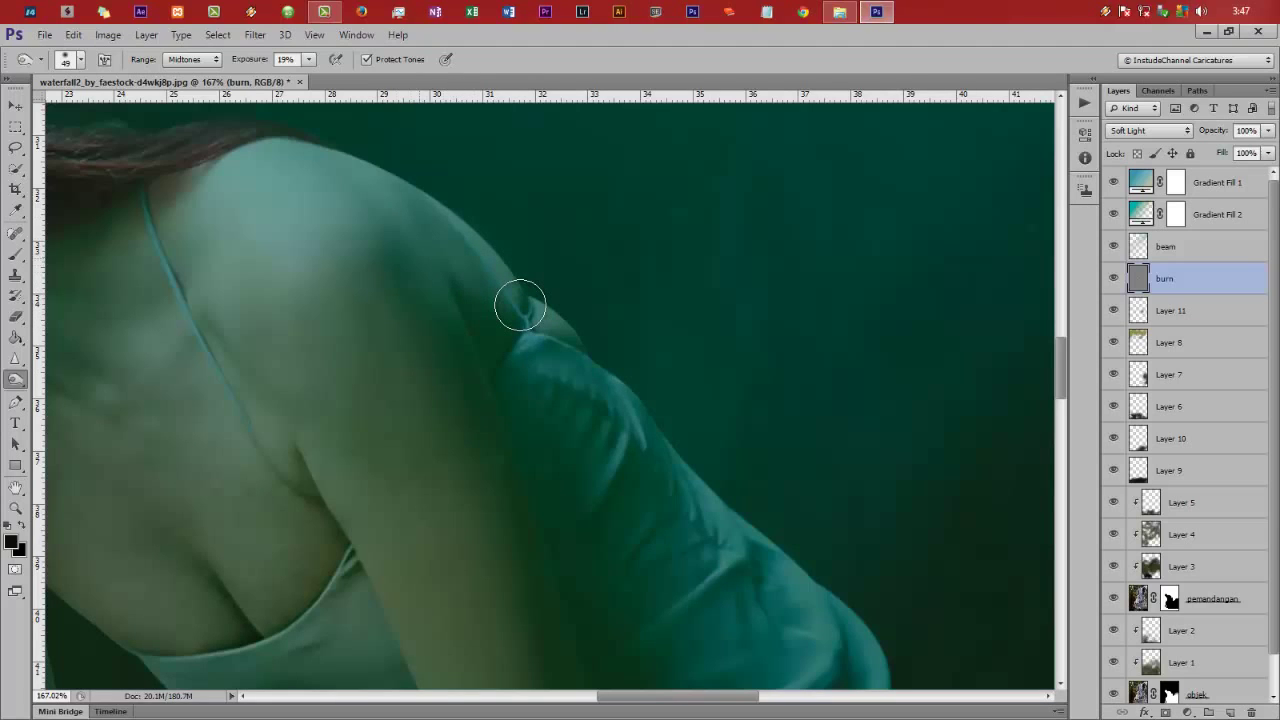
alt+right_click(520, 304)
scroll(519, 303, down, 2)
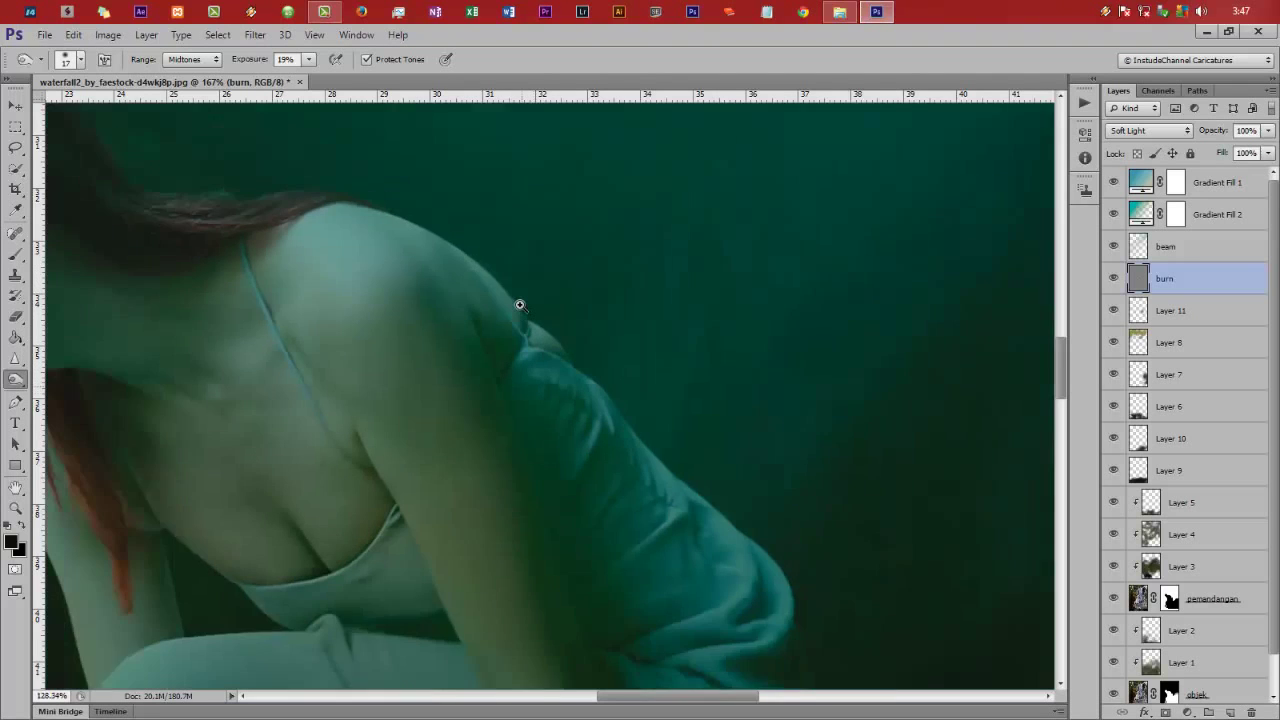
scroll(519, 303, down, 2)
scroll(519, 303, down, 2)
scroll(520, 304, down, 3)
alt+right_click(522, 418)
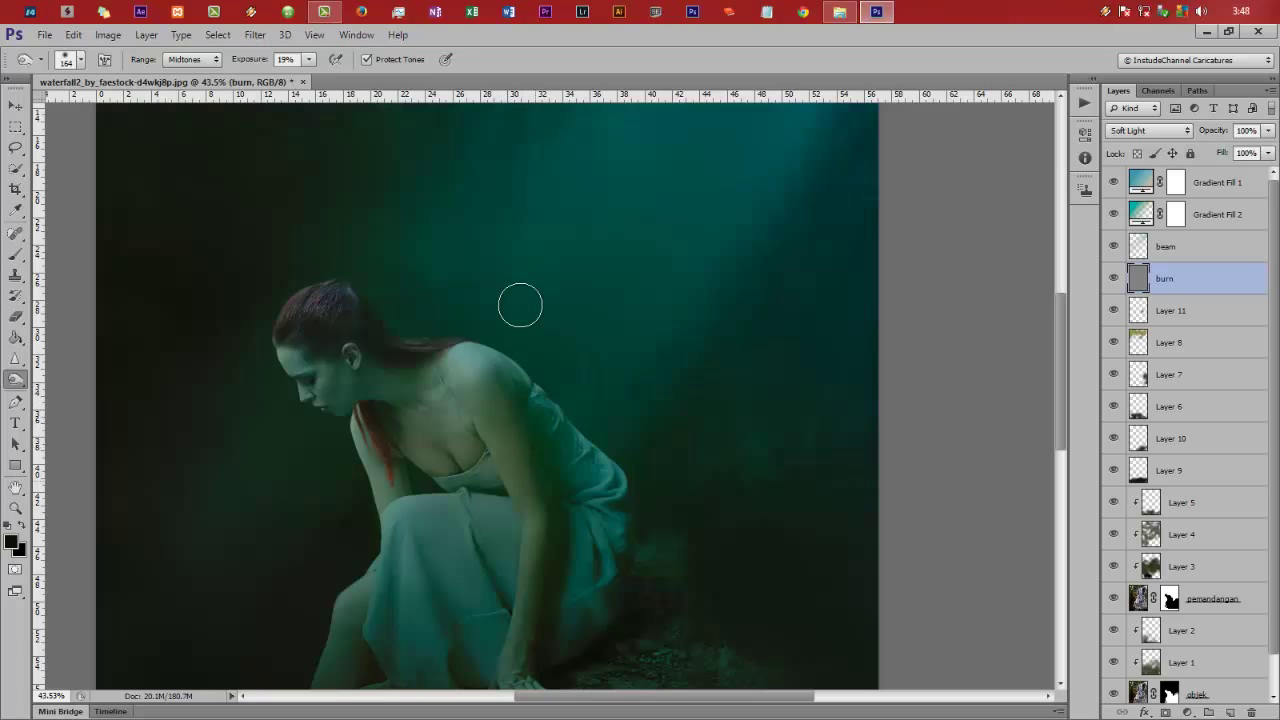
alt+right_click(540, 455)
scroll(520, 305, down, 3)
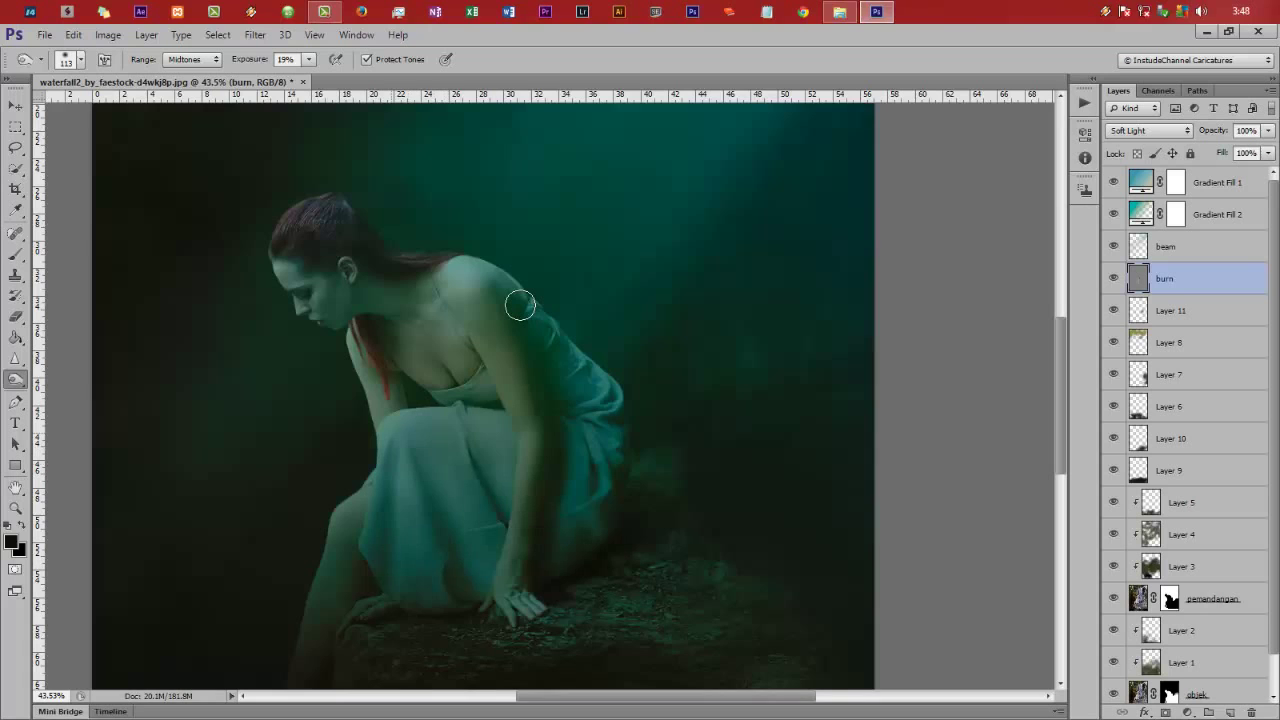
drag(520, 304, 490, 304)
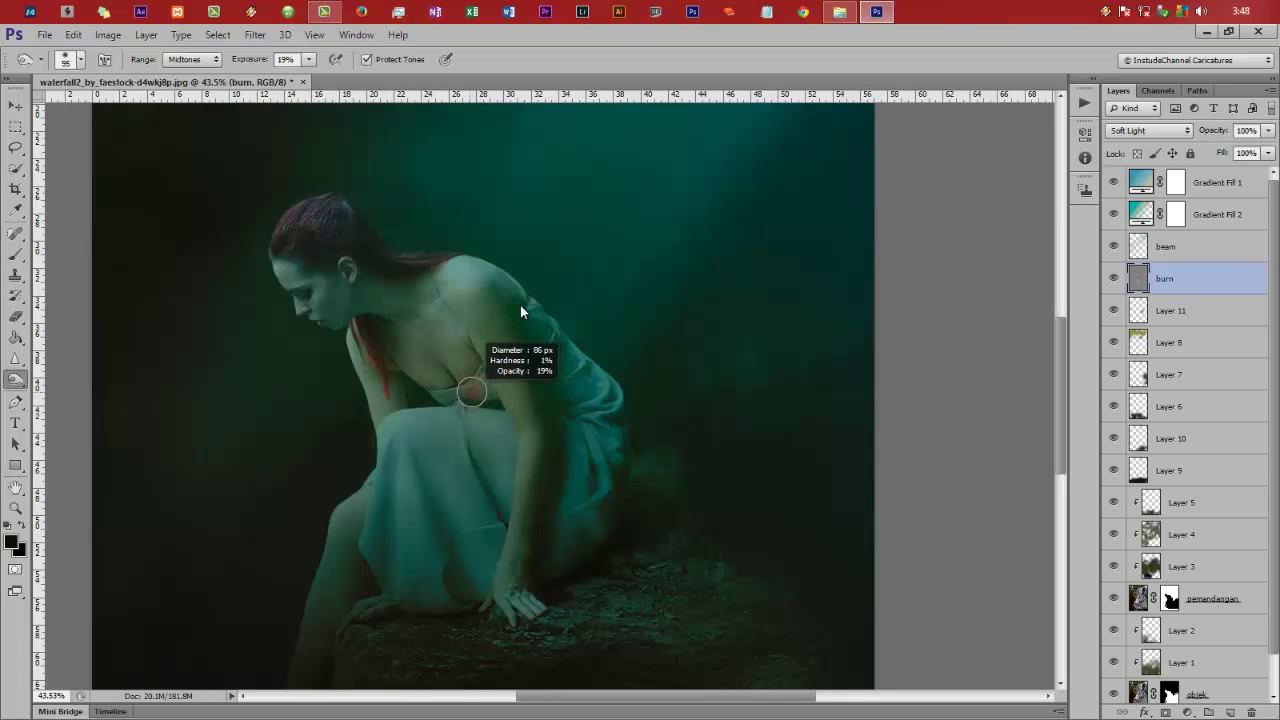
scroll(520, 305, up, 3)
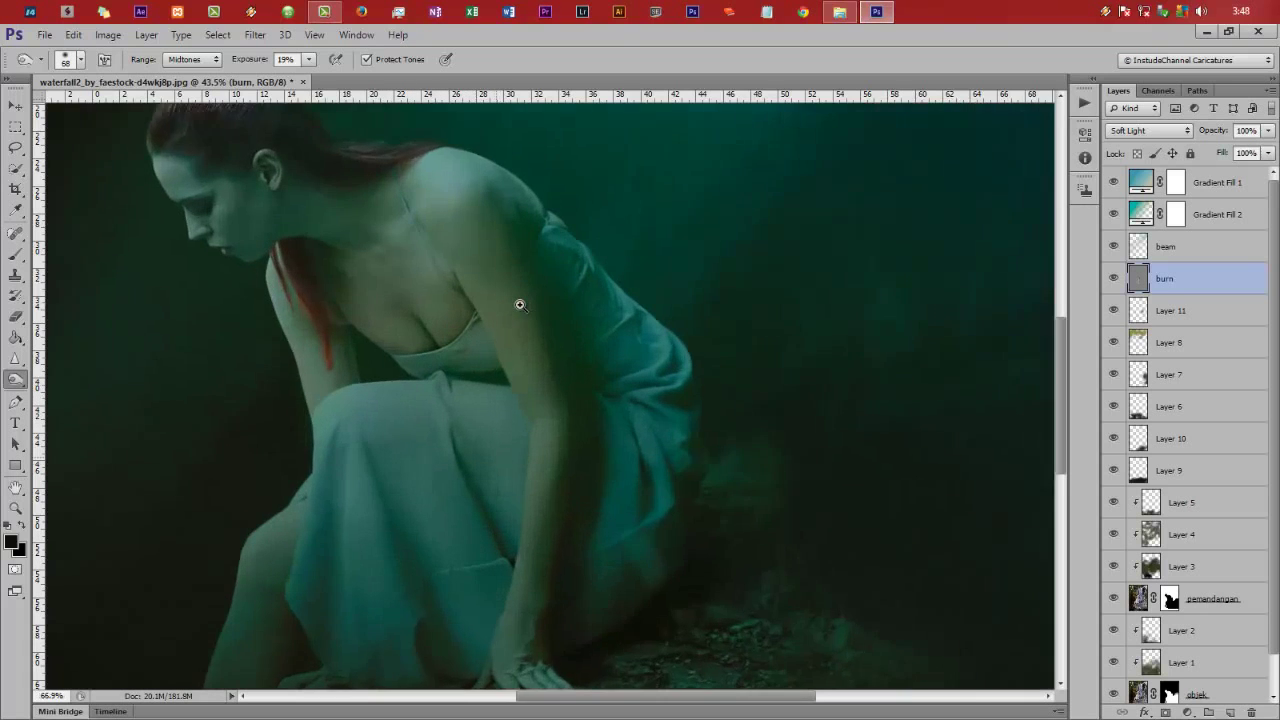
drag(520, 305, 500, 305)
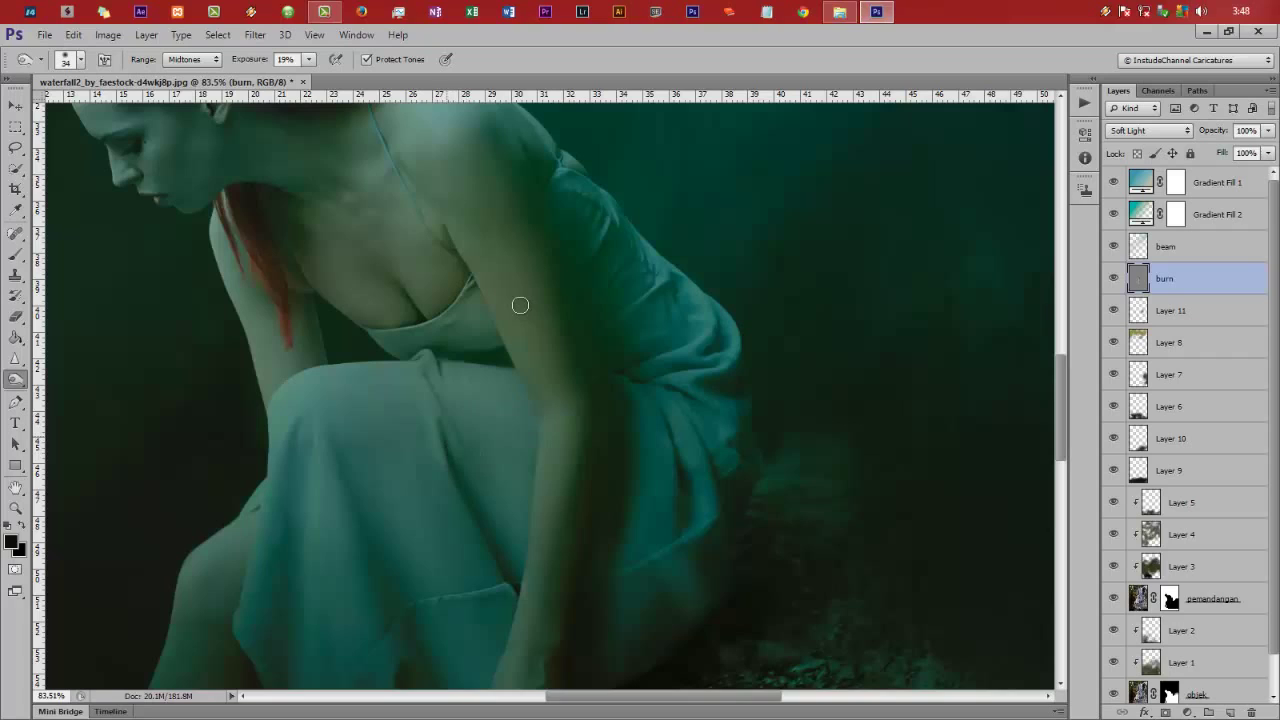